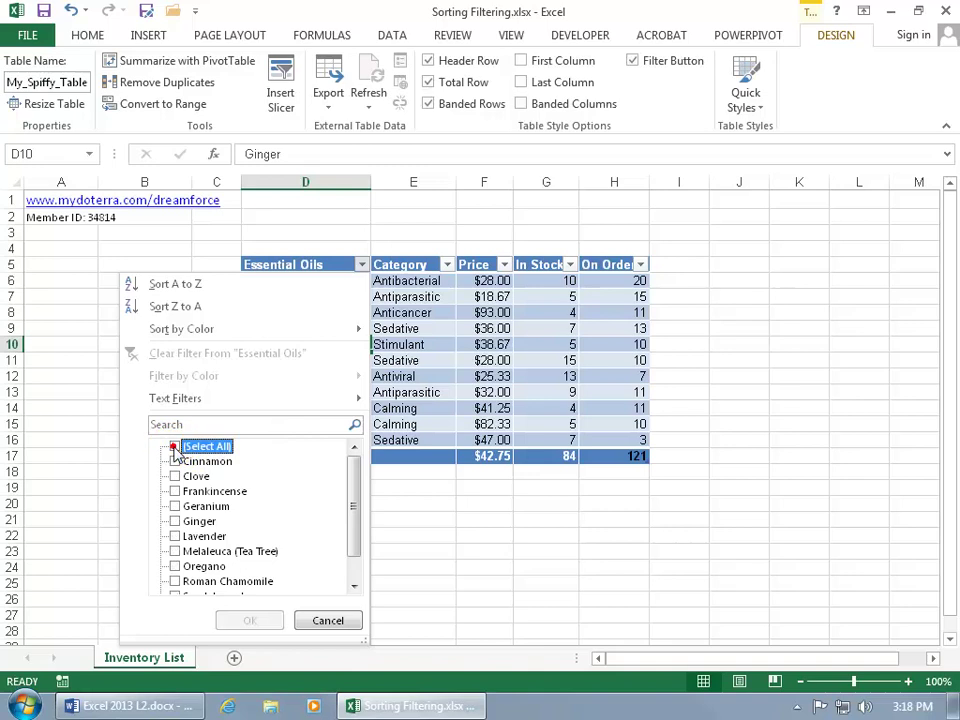
# Filter the Essential Oils column to show only Cinnamon and Clove.
pyautogui.click(175, 461)
pyautogui.click(176, 476)
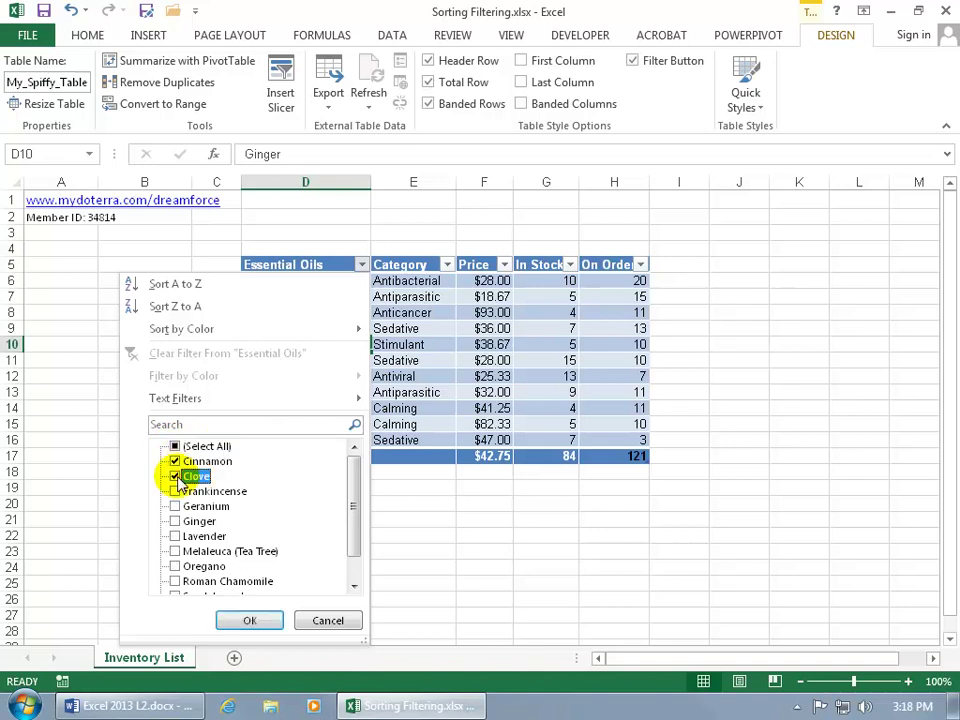
pyautogui.click(249, 620)
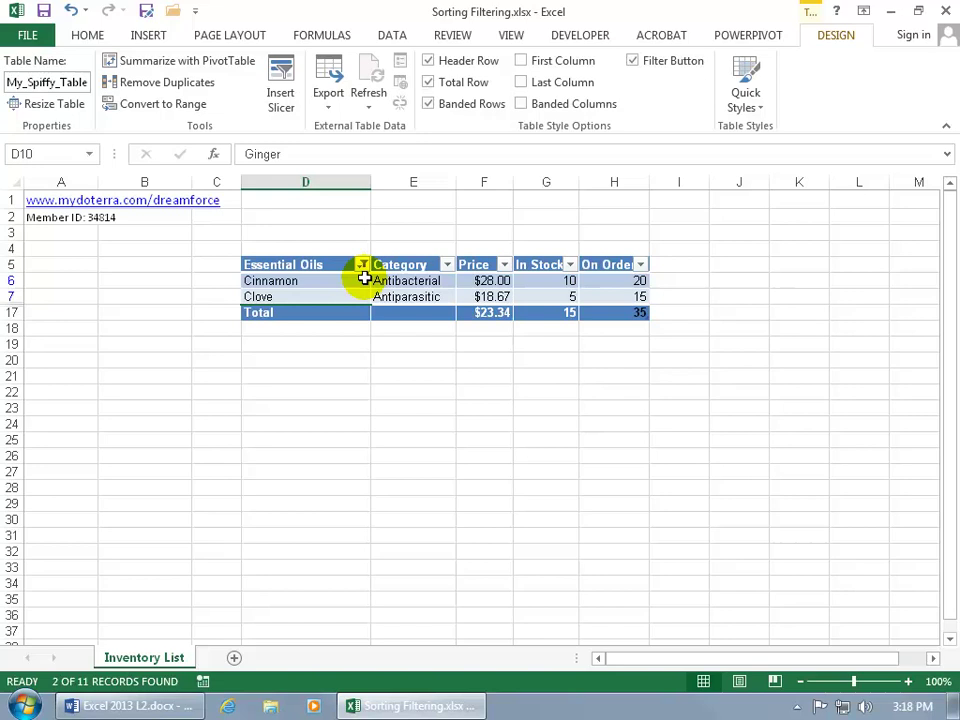
# Examine the summary functions offered for the Price and In Stock cells in the table's total row.
pyautogui.click(494, 314)
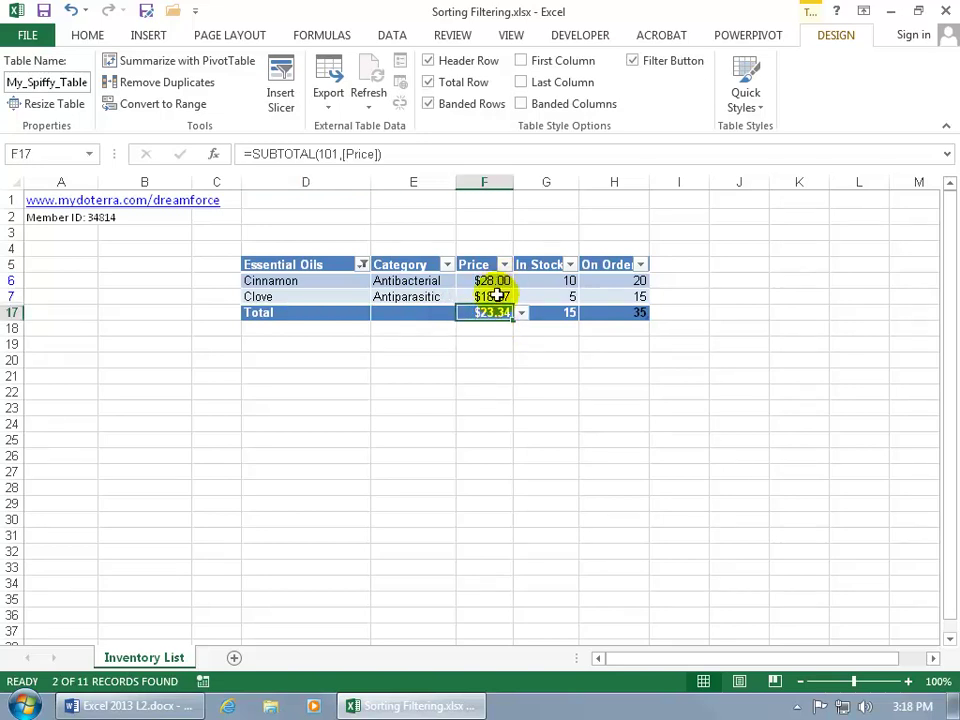
pyautogui.click(521, 318)
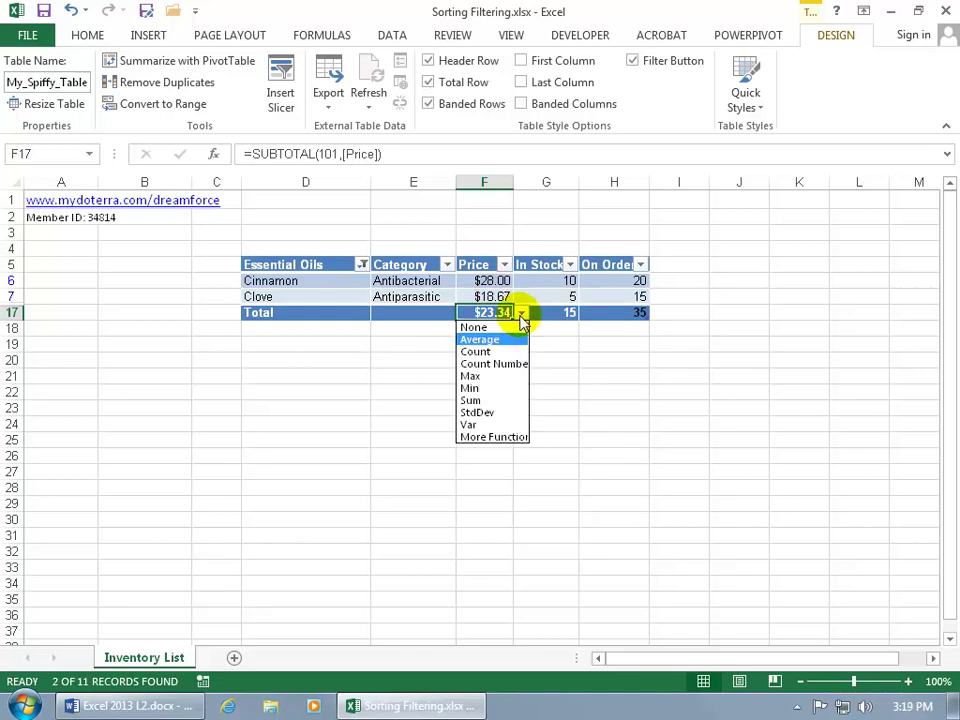
pyautogui.click(521, 318)
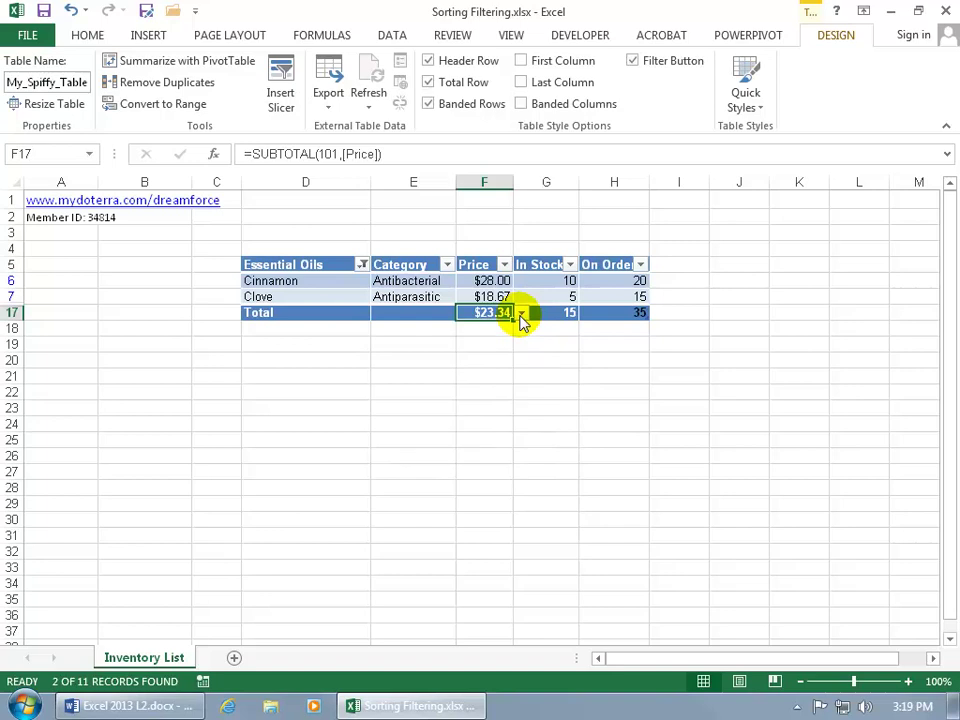
pyautogui.click(553, 312)
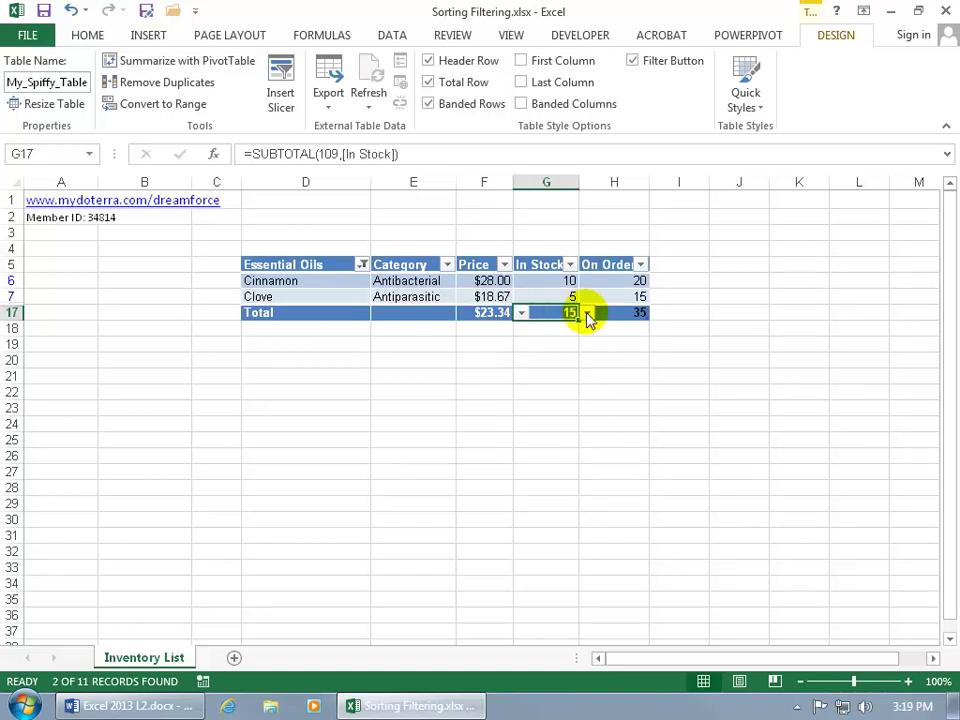
pyautogui.click(587, 313)
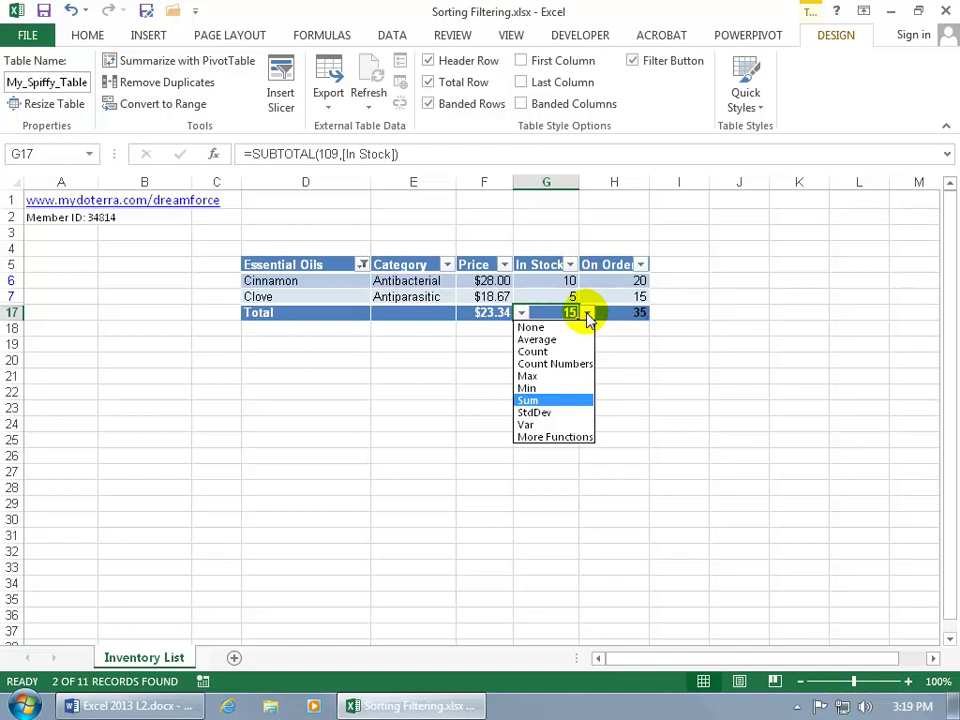
pyautogui.click(587, 315)
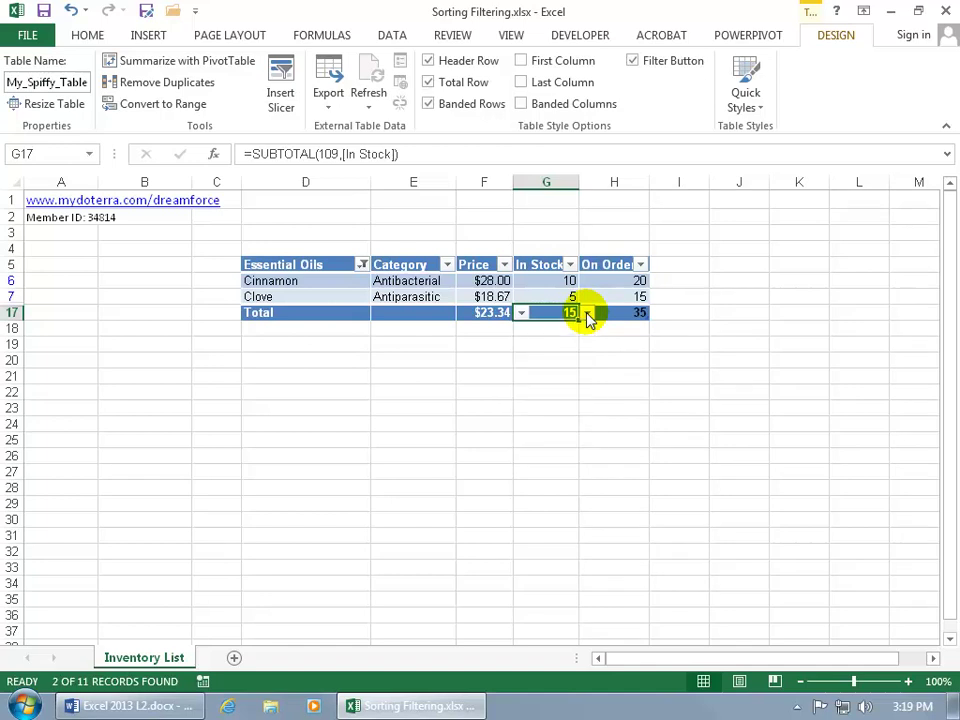
# Reselect all items in the Essential Oils column filter to show every oil again.
pyautogui.click(362, 266)
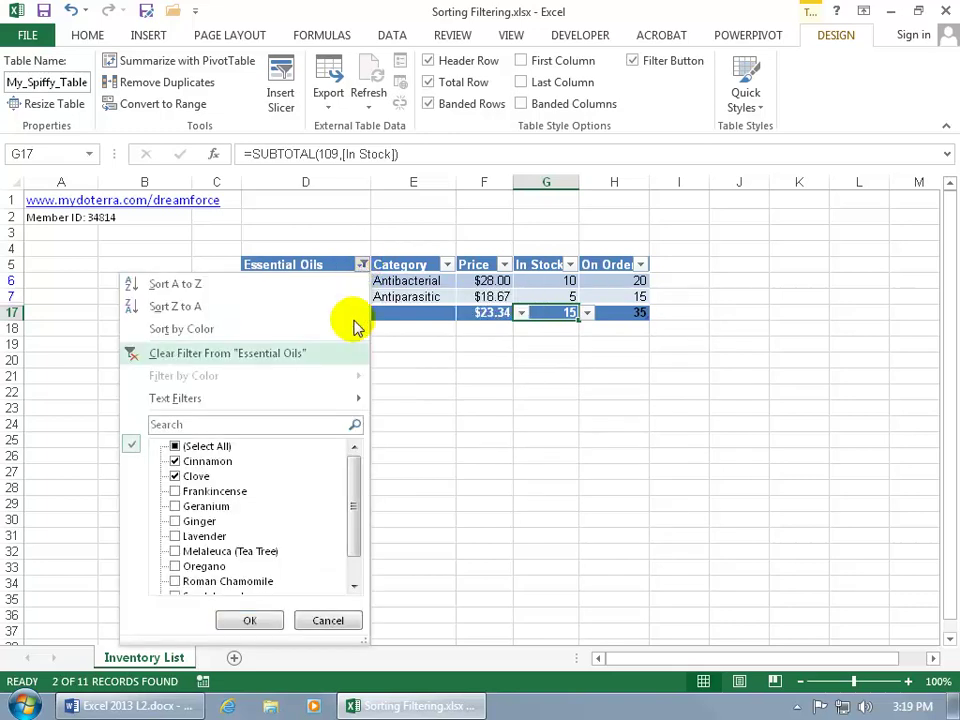
pyautogui.click(177, 447)
pyautogui.click(255, 623)
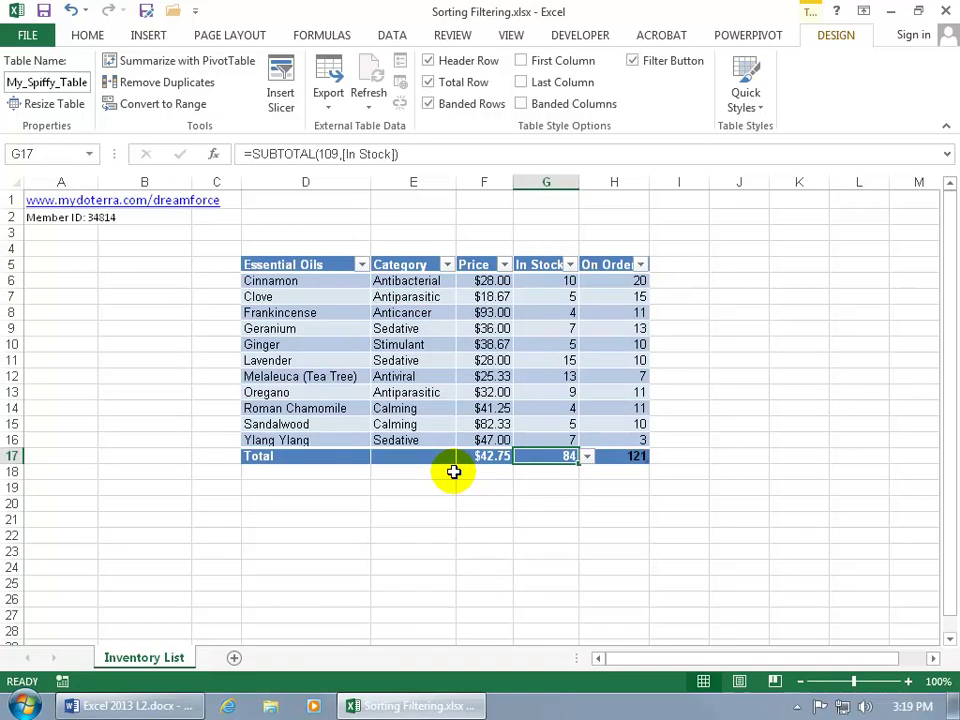
# Filter the Category column to show only Antibacterial and Anticancer.
pyautogui.click(446, 265)
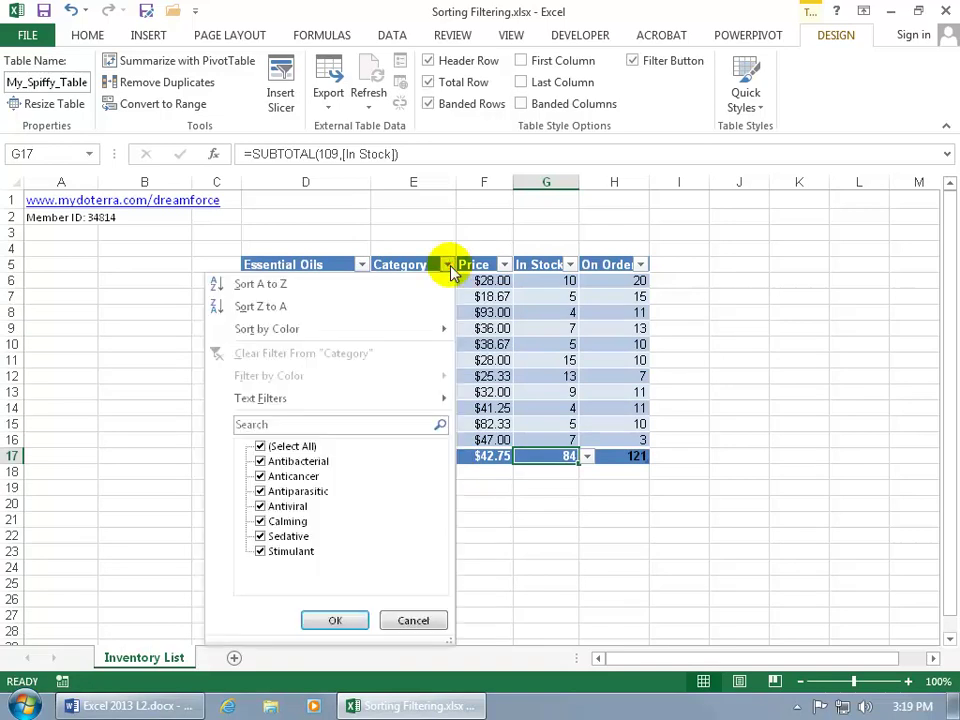
pyautogui.click(260, 446)
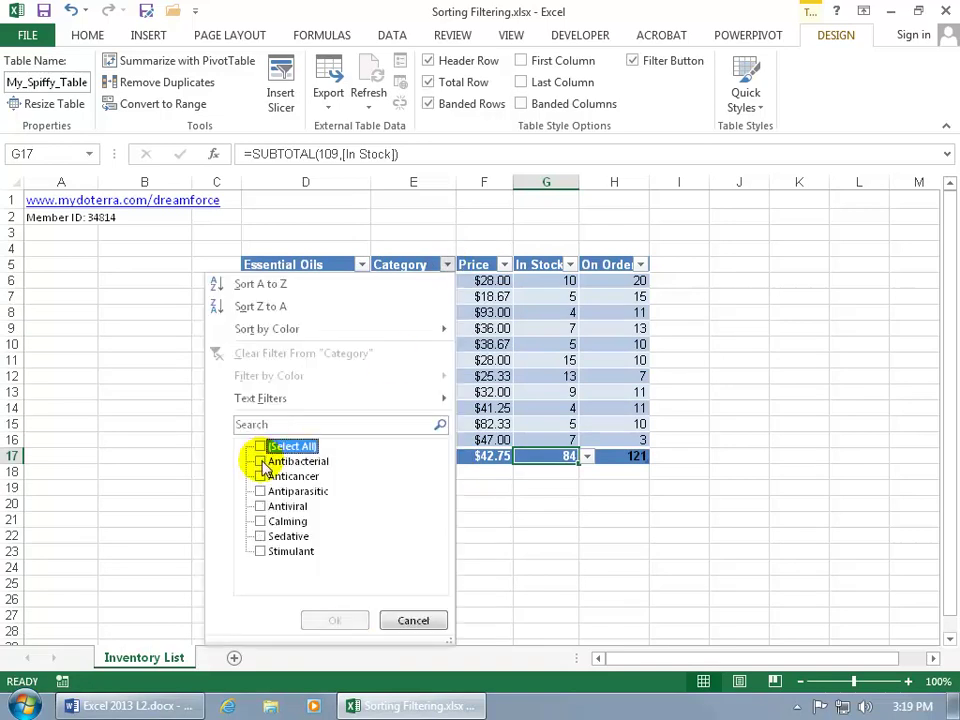
pyautogui.click(260, 461)
pyautogui.click(260, 476)
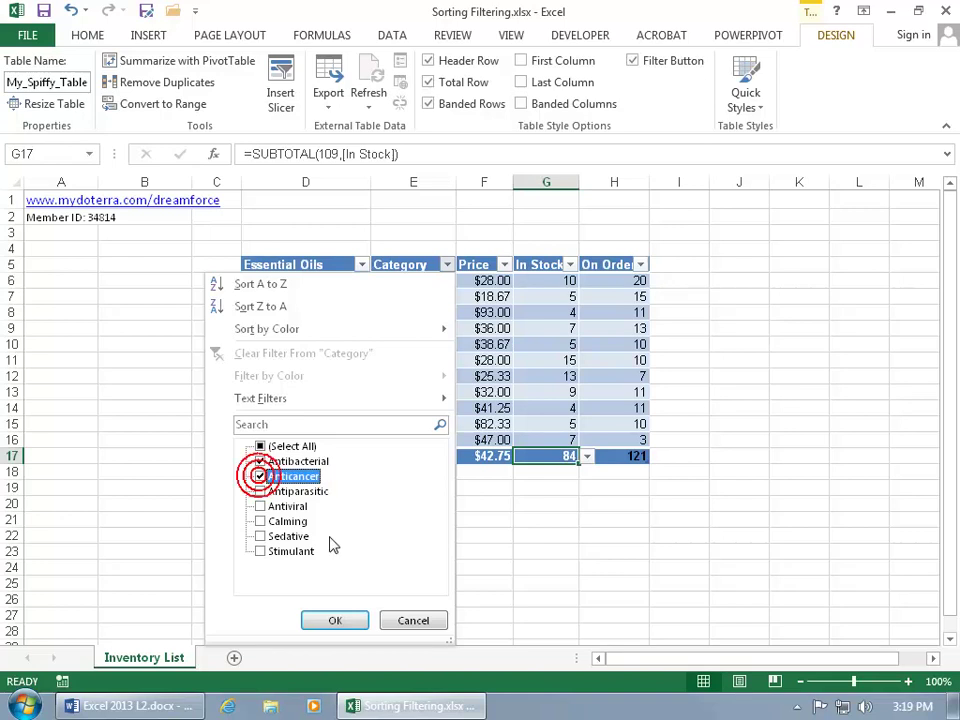
pyautogui.click(337, 621)
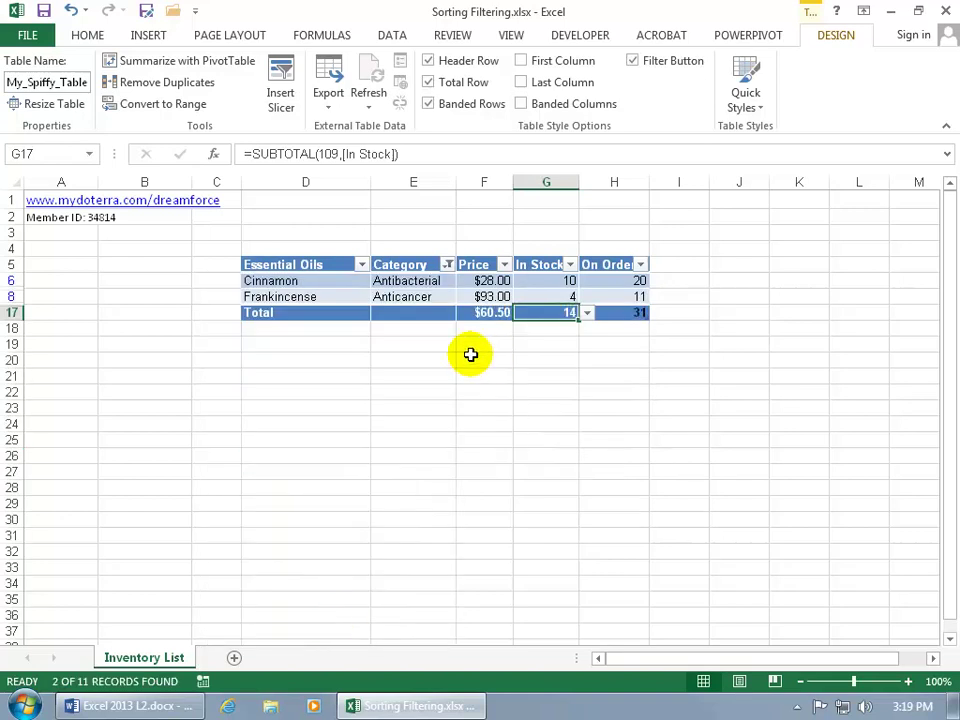
# Apply a number filter to the Price column for values less than 30.
pyautogui.click(504, 265)
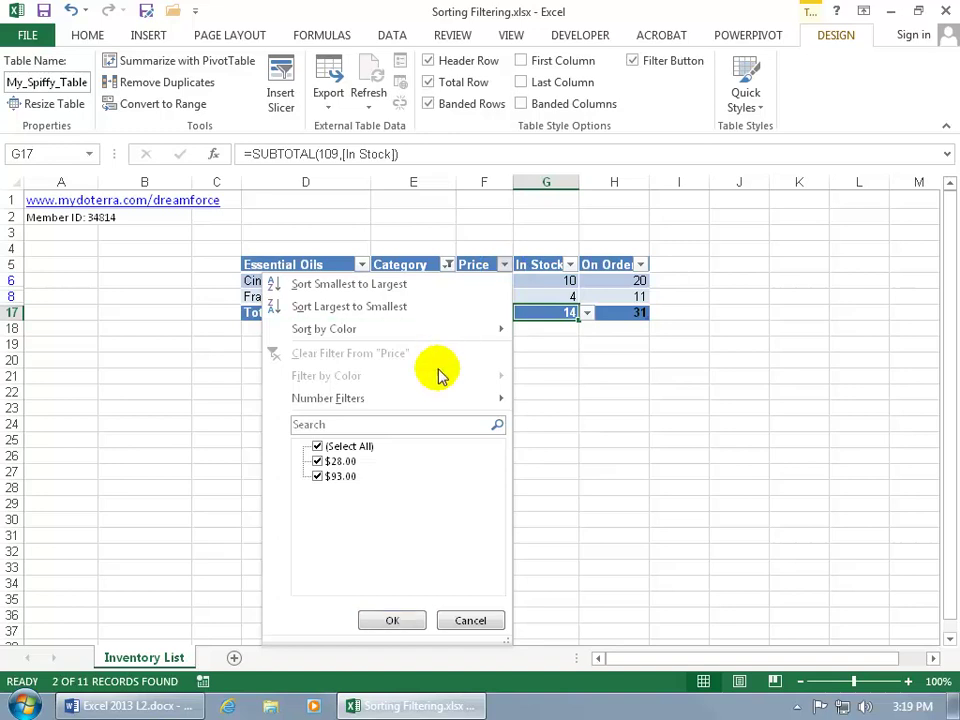
pyautogui.moveTo(429, 404)
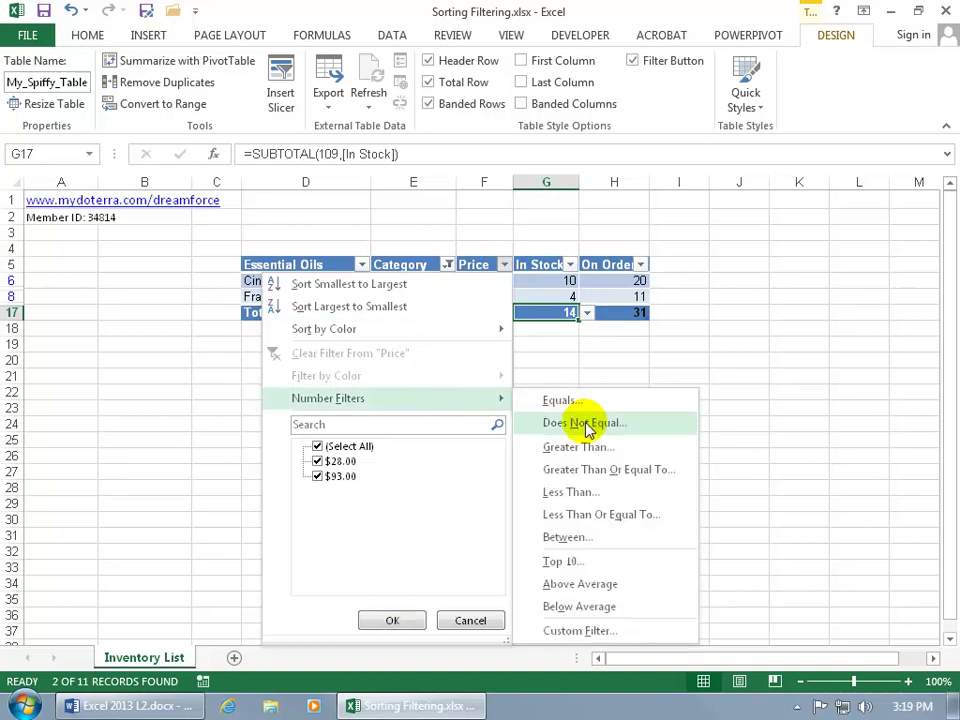
pyautogui.click(576, 491)
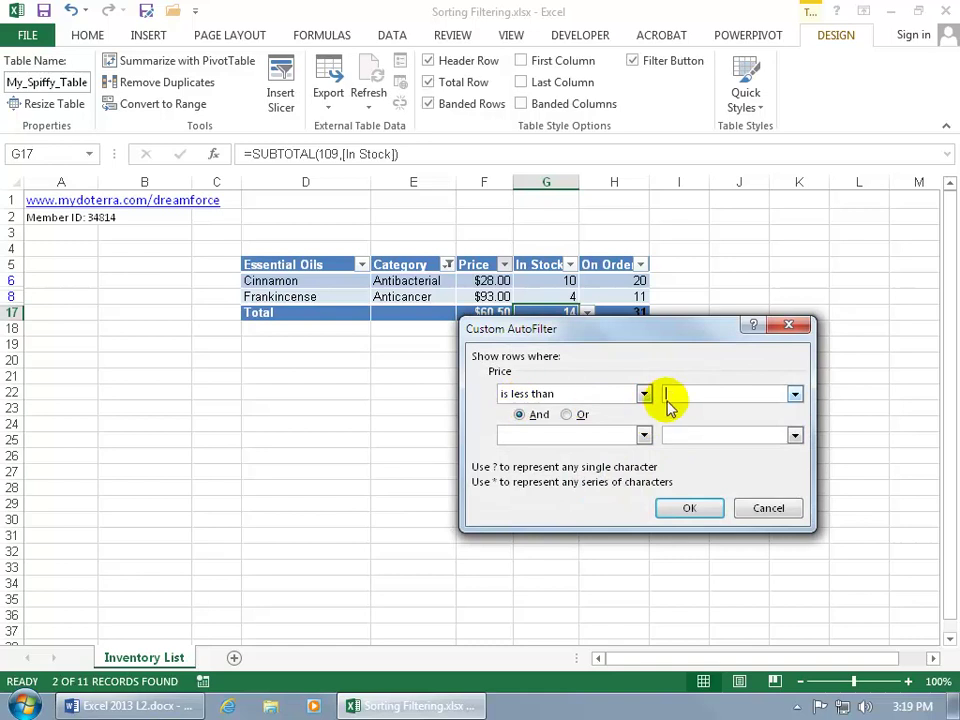
pyautogui.write('30')
pyautogui.press('Return')
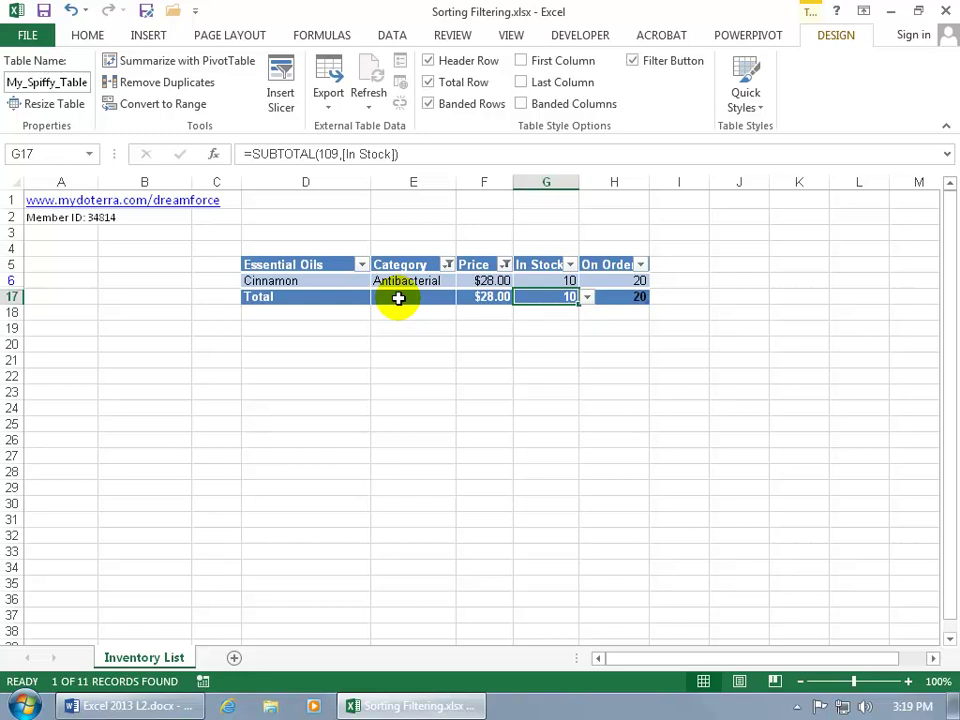
# Reselect all values in the Price and Category column filters to restore every table row.
pyautogui.click(505, 265)
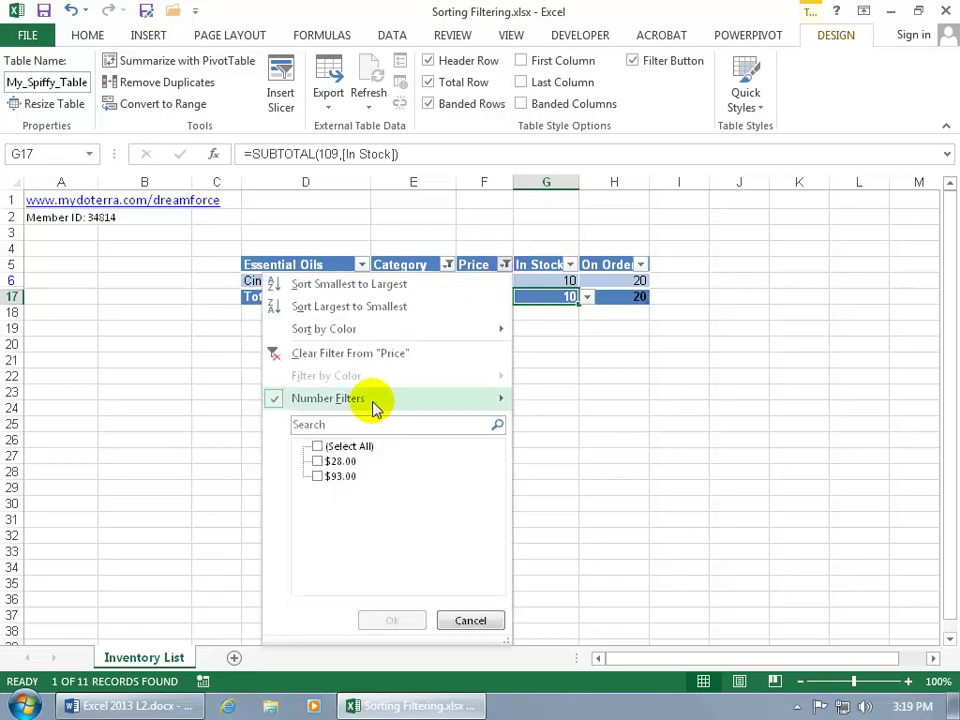
pyautogui.click(317, 446)
pyautogui.click(391, 621)
pyautogui.click(447, 265)
pyautogui.click(259, 446)
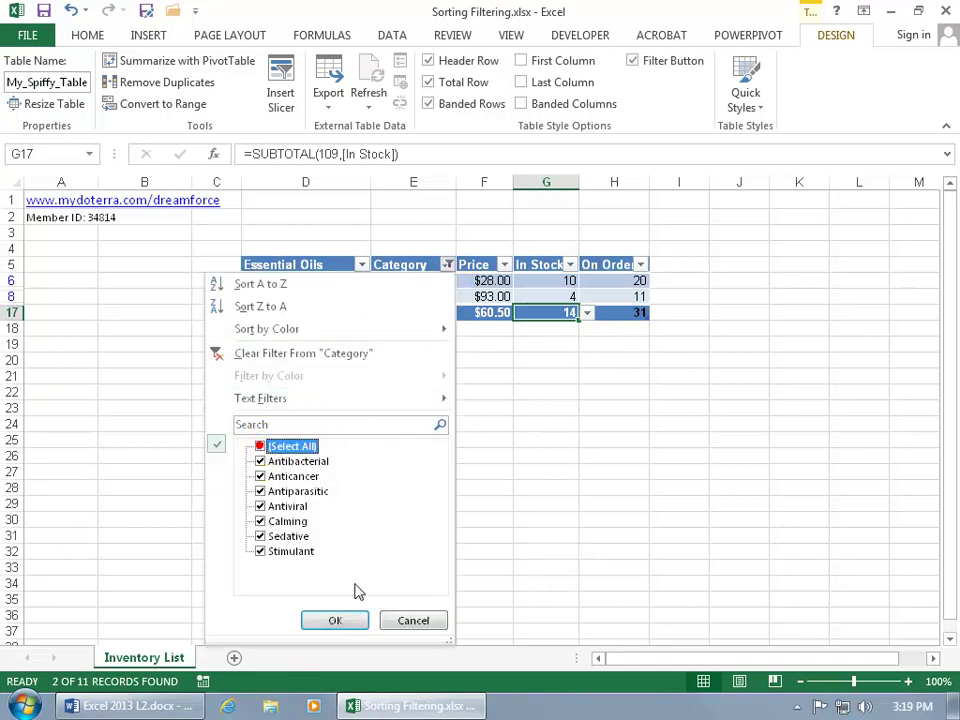
pyautogui.click(337, 620)
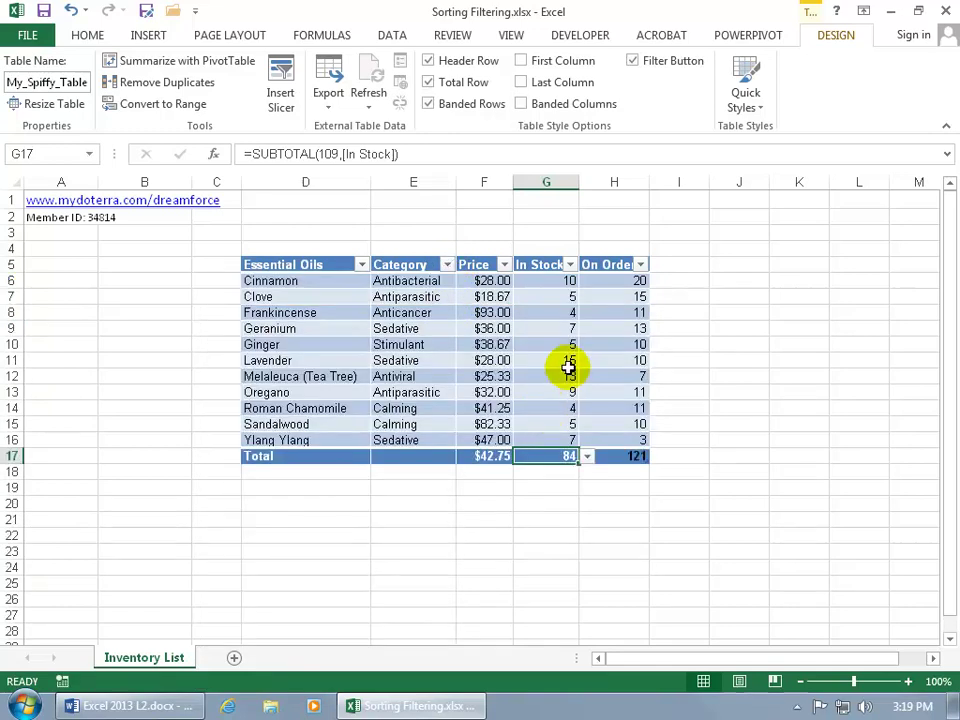
# Sort the Essential Oils column from Z to A, followed by a sort from A to Z.
pyautogui.click(361, 265)
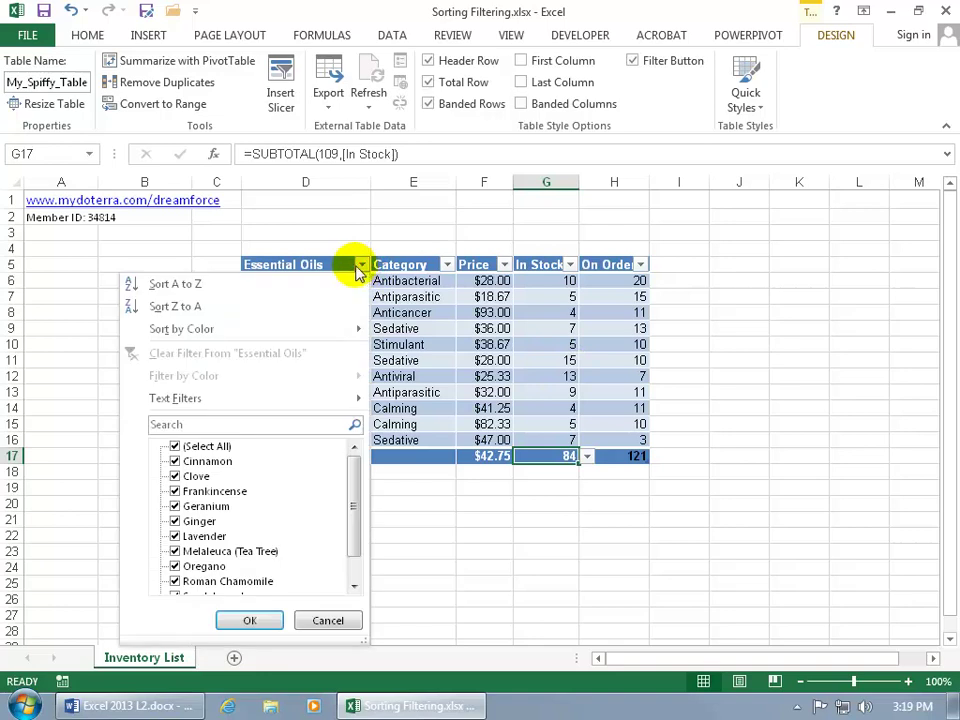
pyautogui.click(264, 306)
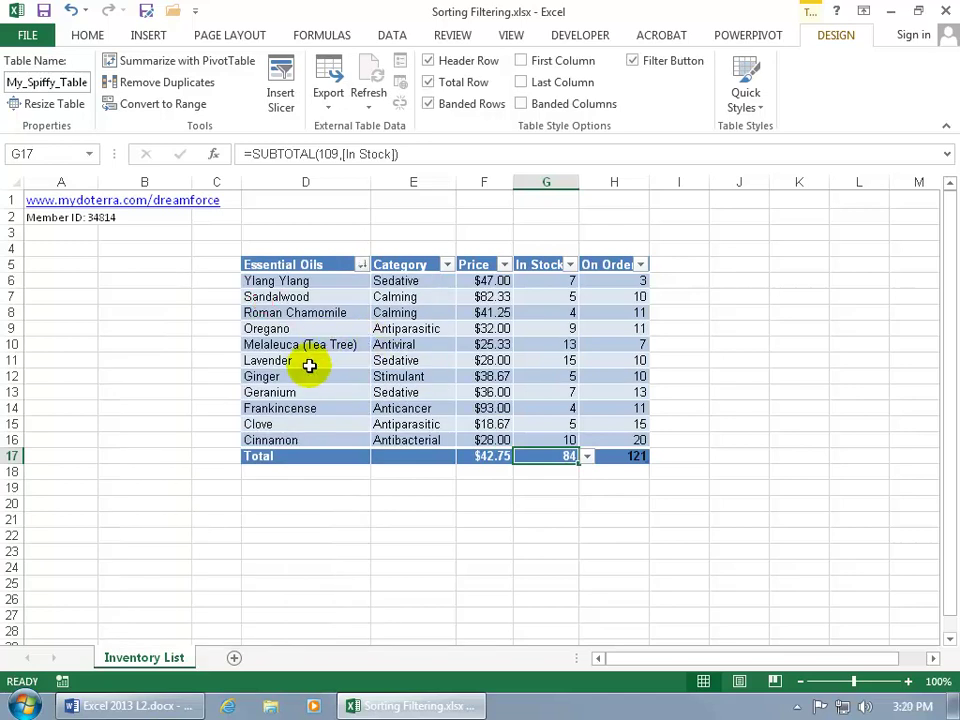
pyautogui.click(363, 265)
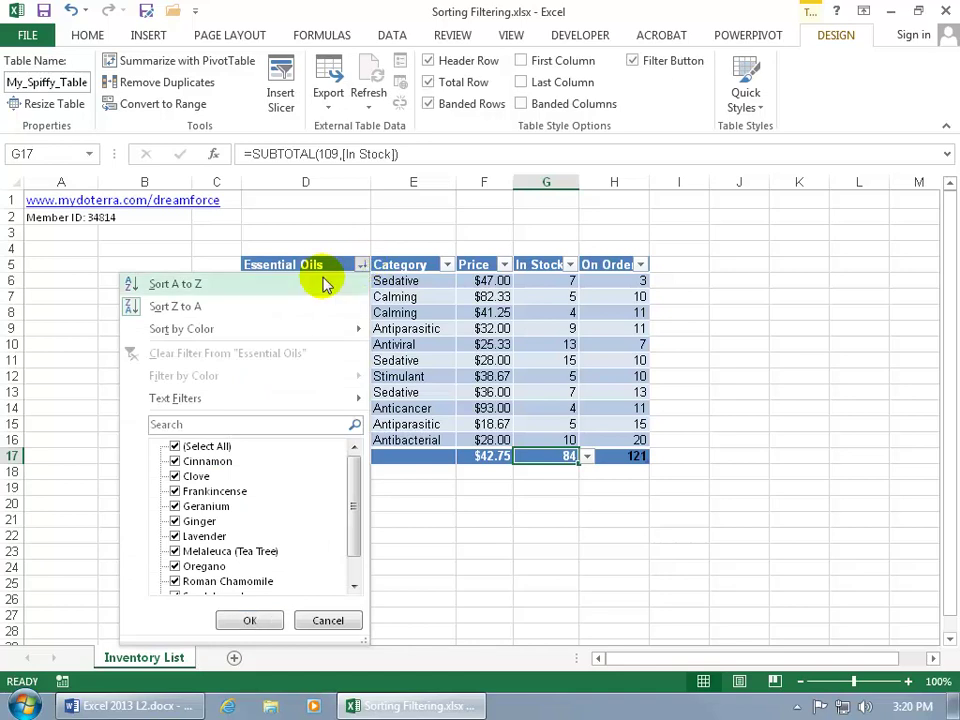
pyautogui.click(362, 265)
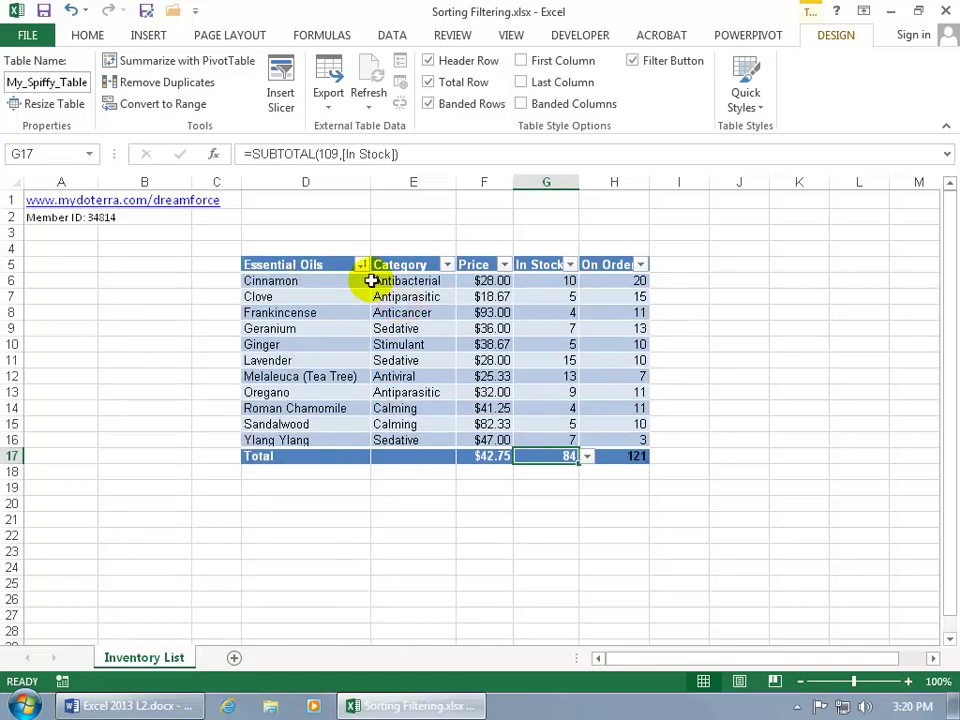
# Delete the Essential Oils level from the table's custom sort and apply the change.
pyautogui.click(362, 265)
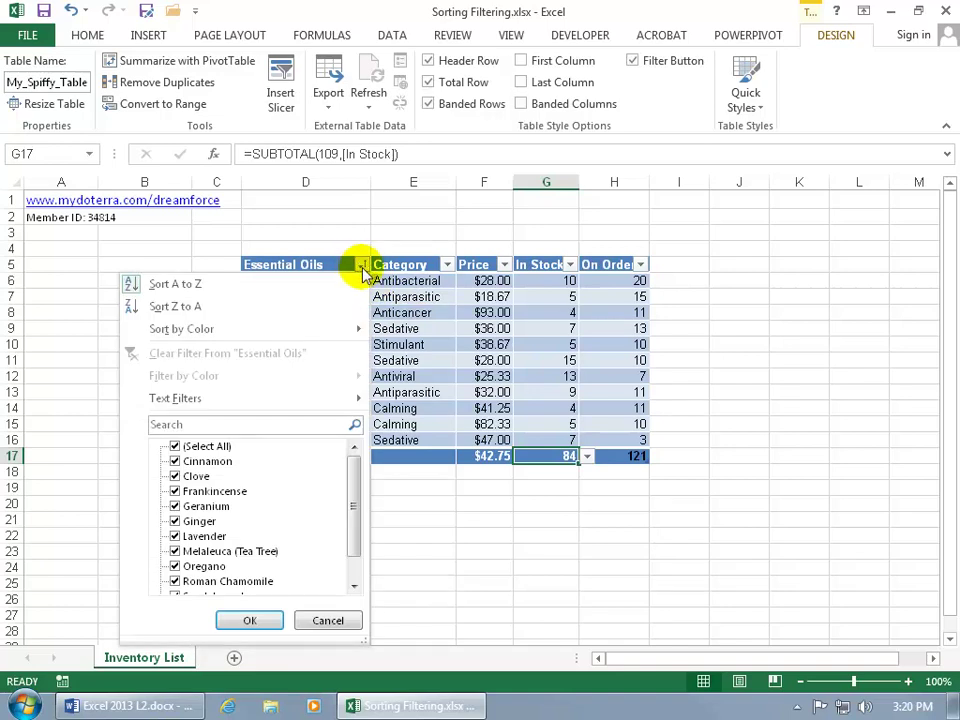
pyautogui.moveTo(340, 328)
pyautogui.click(412, 330)
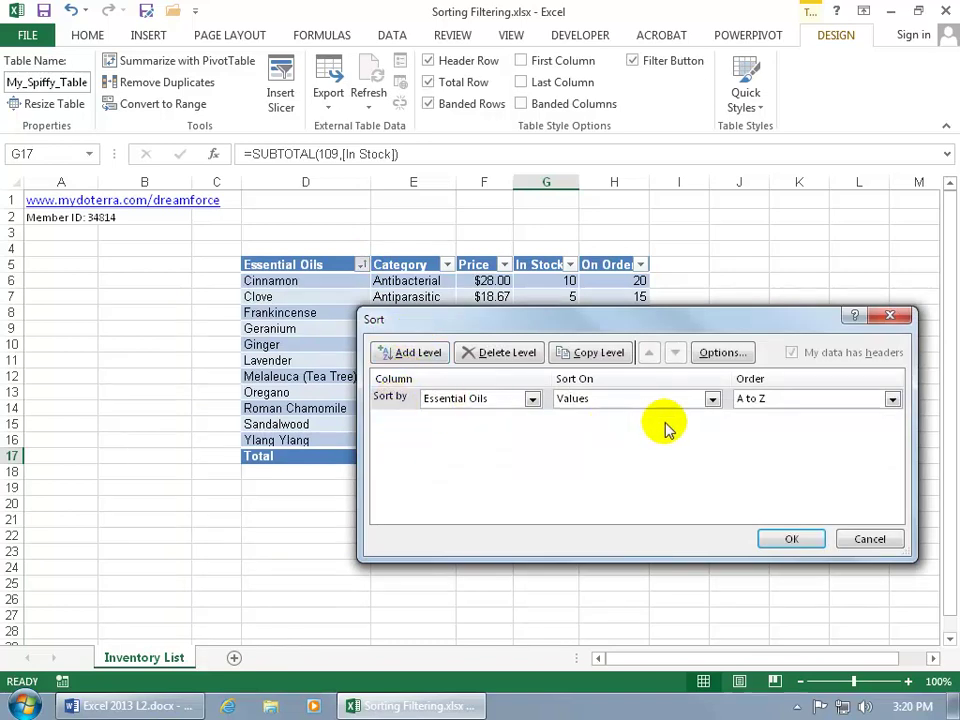
pyautogui.click(517, 352)
pyautogui.click(785, 539)
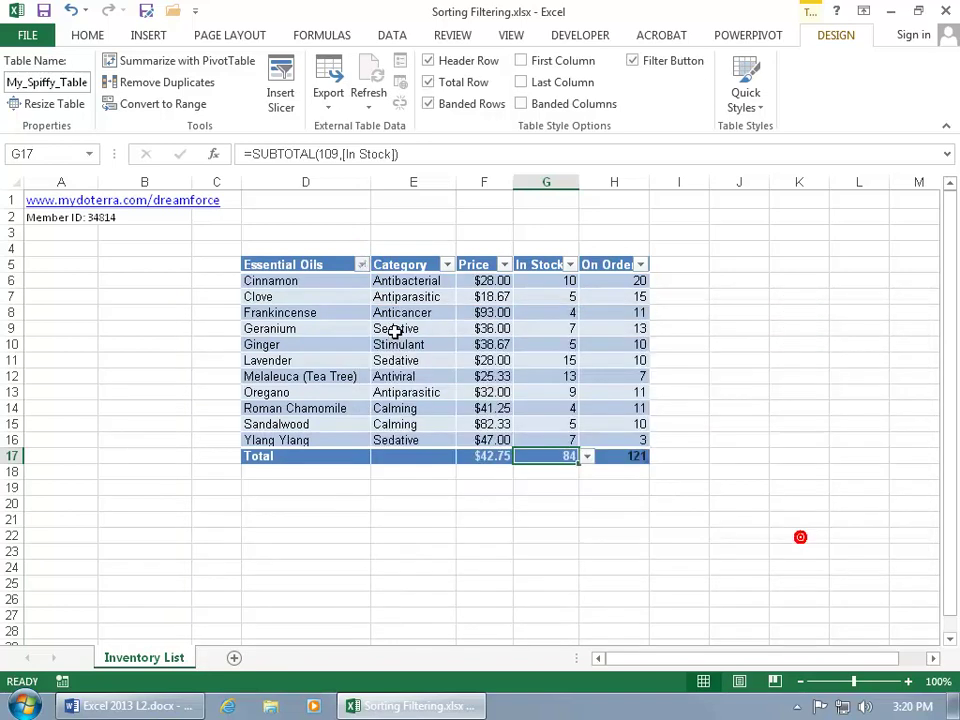
# Sort the Essential Oils column from Z to A and delete its sort level through Custom Sort.
pyautogui.click(362, 265)
pyautogui.click(298, 302)
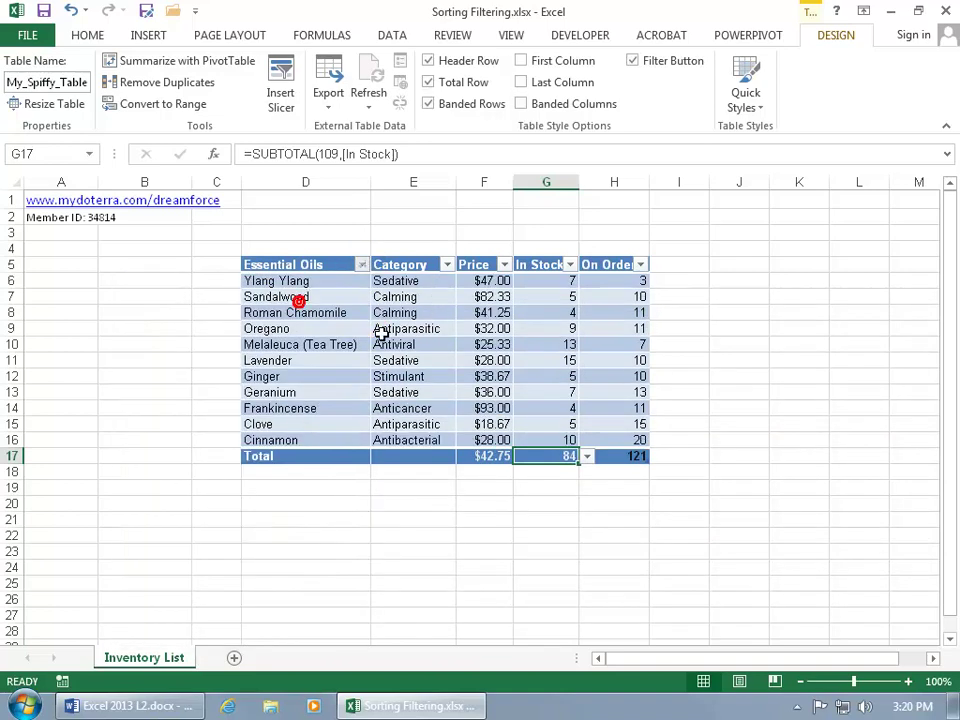
pyautogui.click(362, 266)
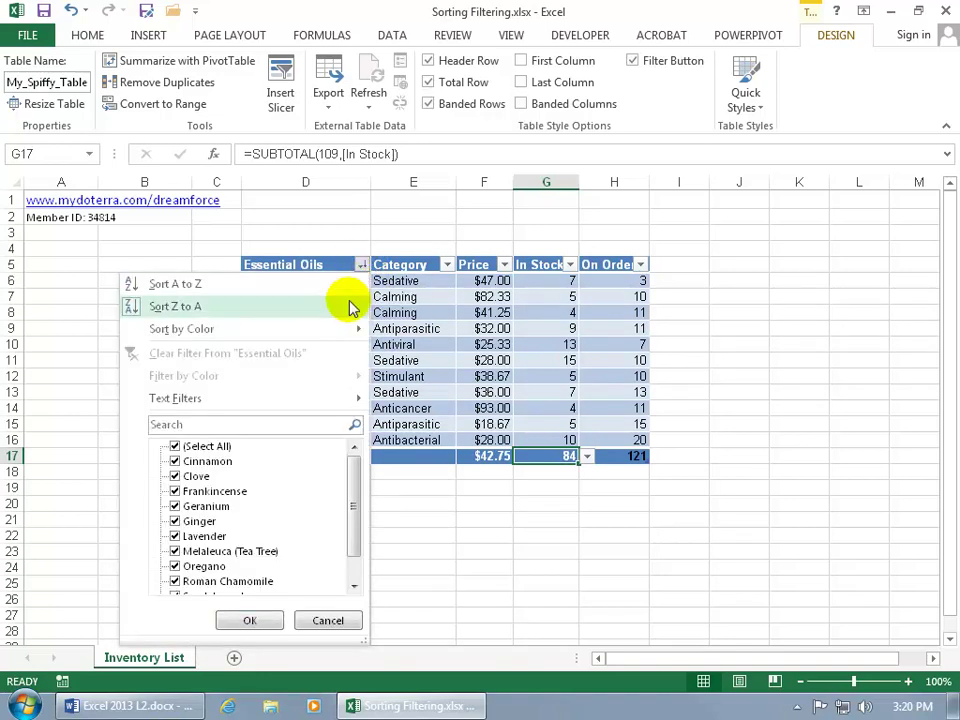
pyautogui.moveTo(368, 331)
pyautogui.click(425, 331)
pyautogui.click(495, 356)
pyautogui.click(785, 543)
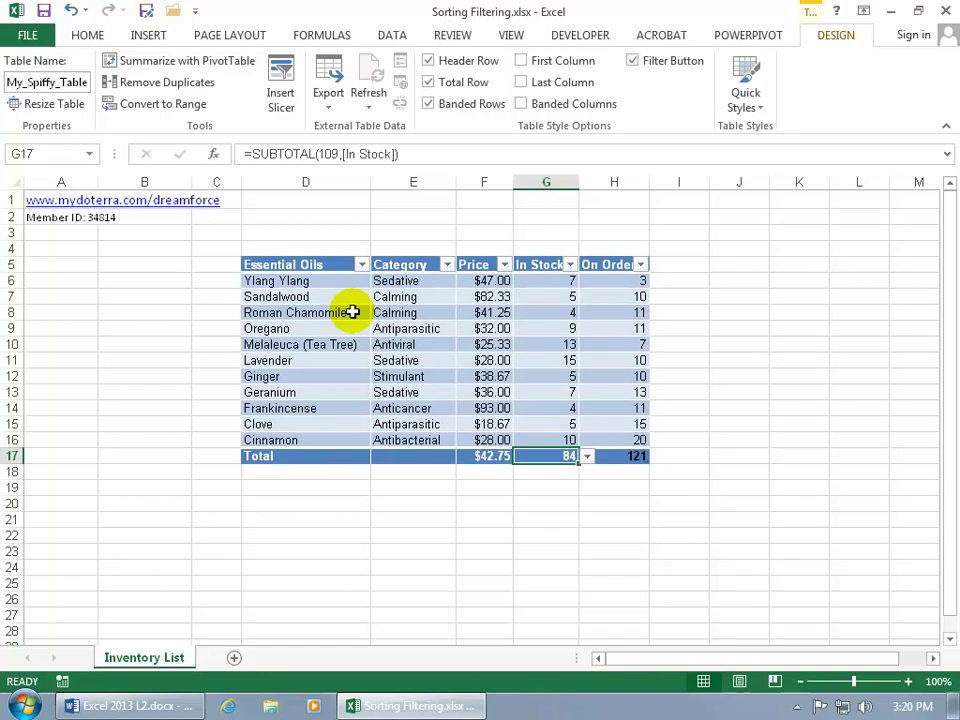
# Sort the Essential Oils column from A to Z.
pyautogui.click(361, 264)
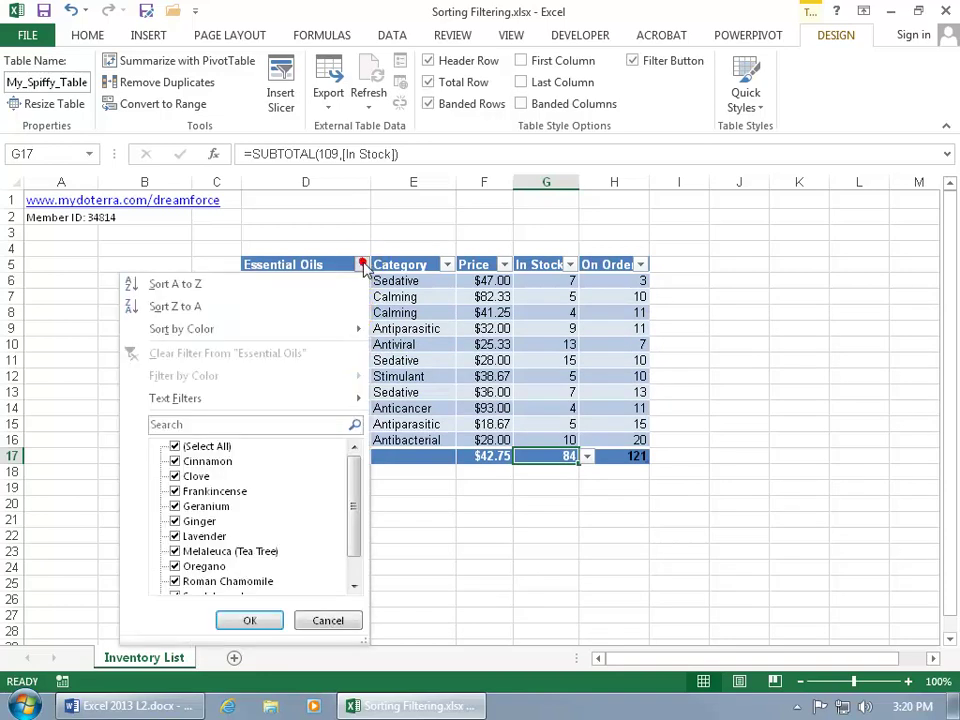
pyautogui.click(342, 281)
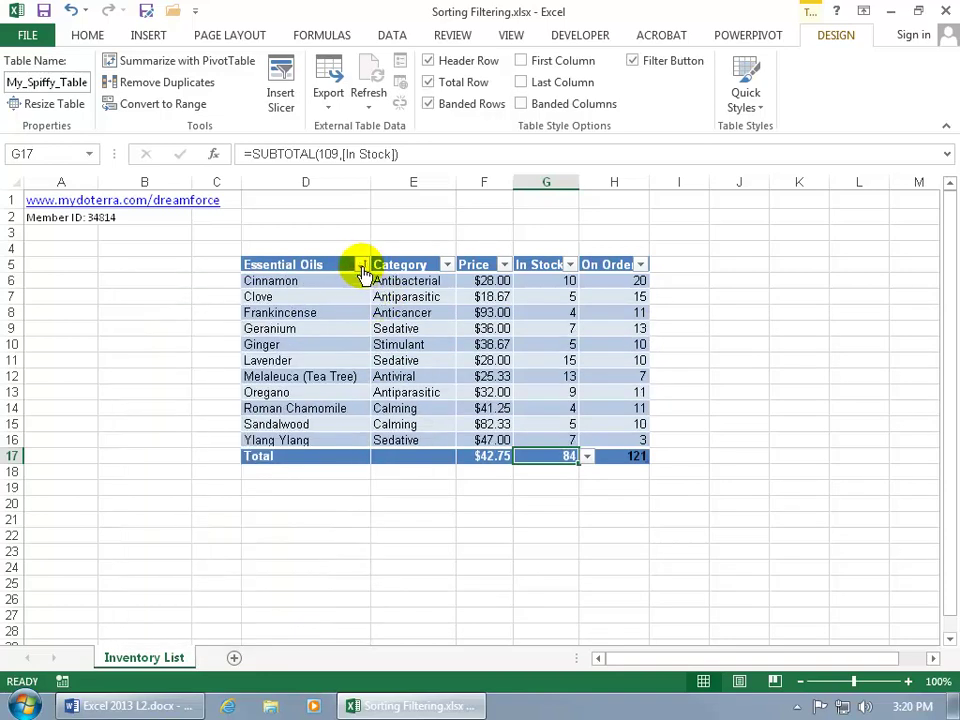
pyautogui.click(361, 264)
pyautogui.moveTo(343, 331)
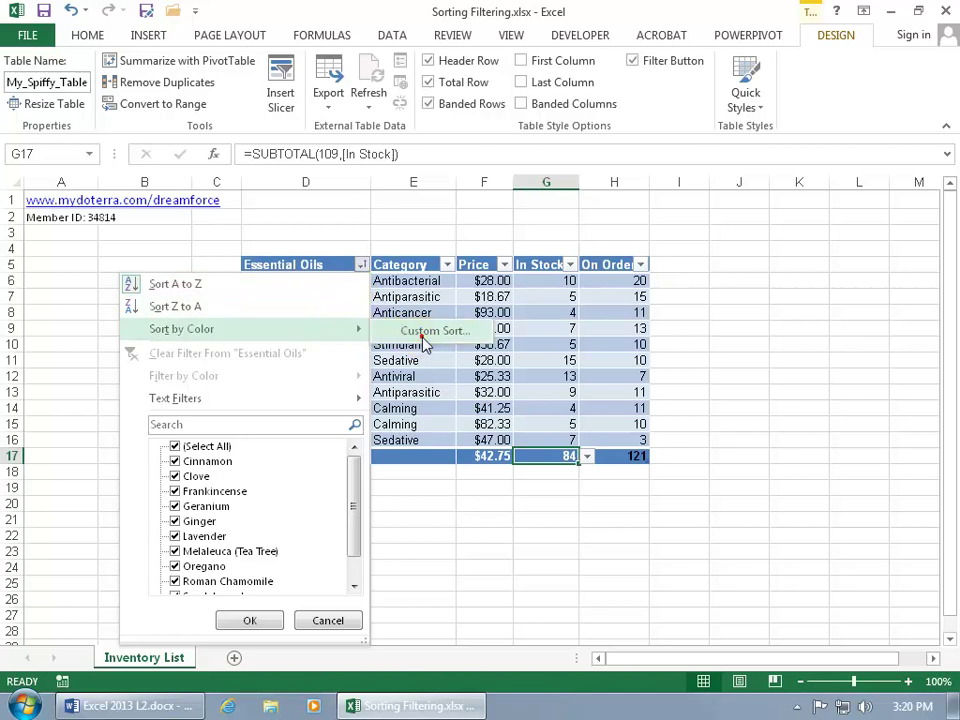
pyautogui.click(422, 343)
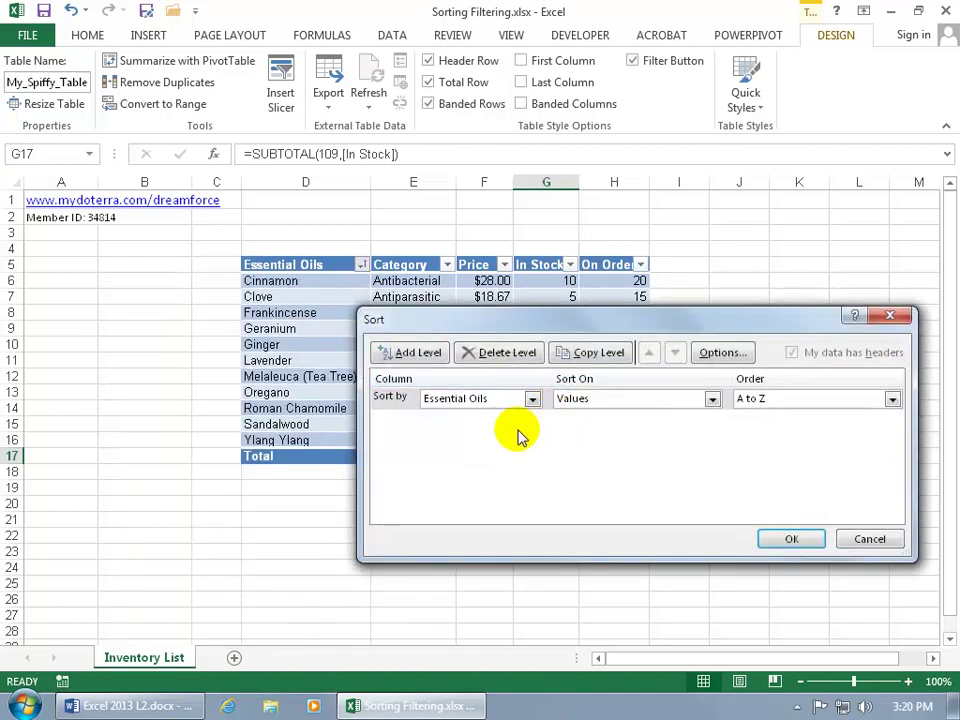
pyautogui.click(428, 354)
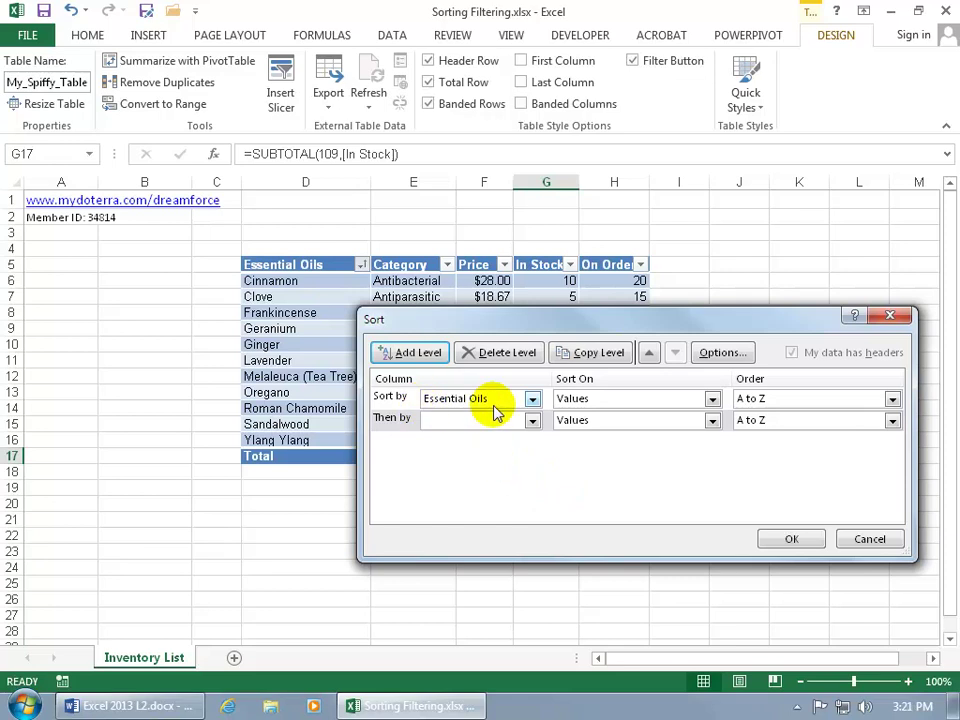
pyautogui.click(532, 420)
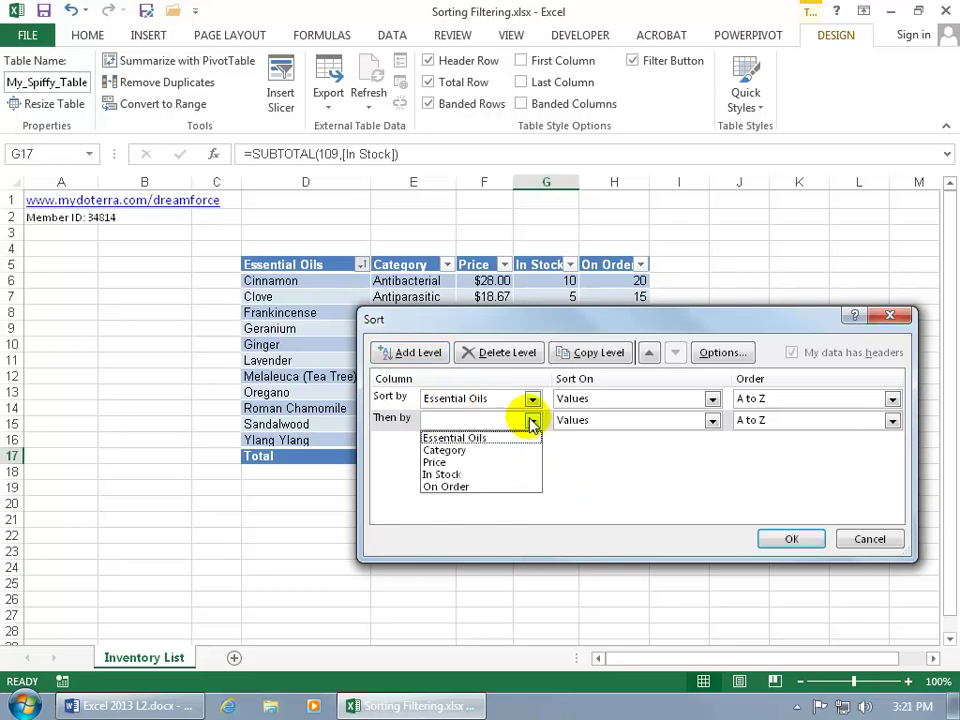
pyautogui.click(565, 454)
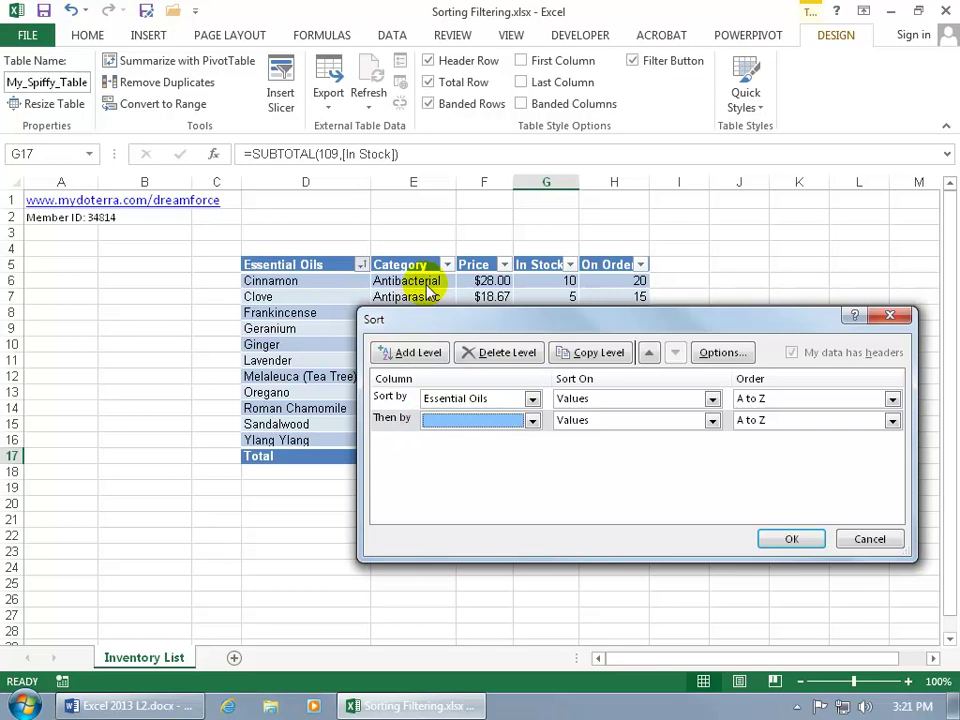
pyautogui.moveTo(420, 318); pyautogui.dragTo(418, 344)
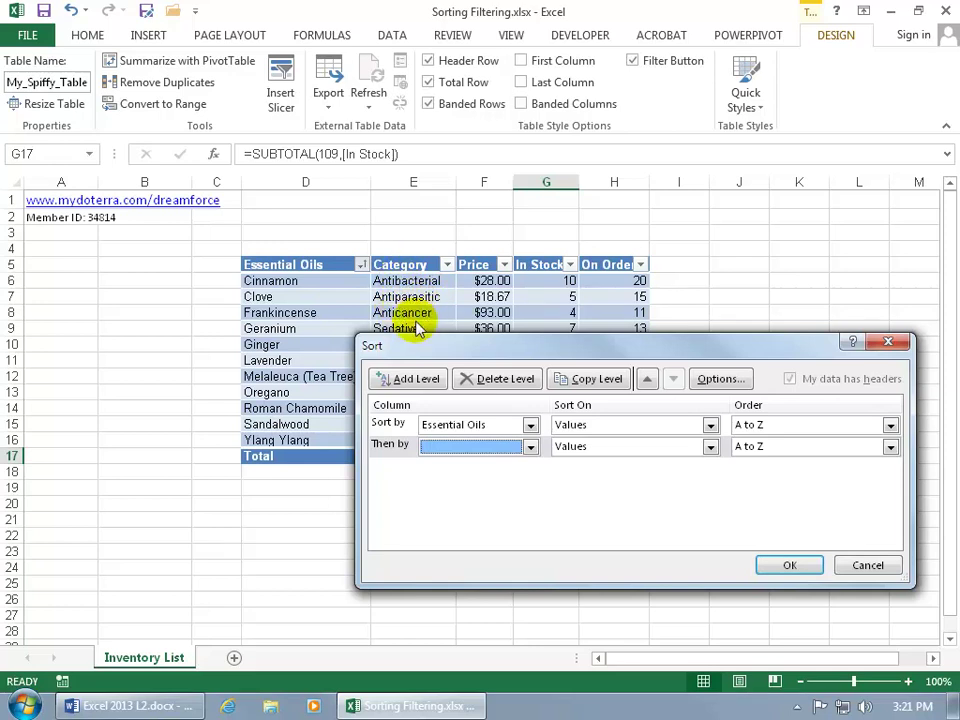
pyautogui.click(884, 567)
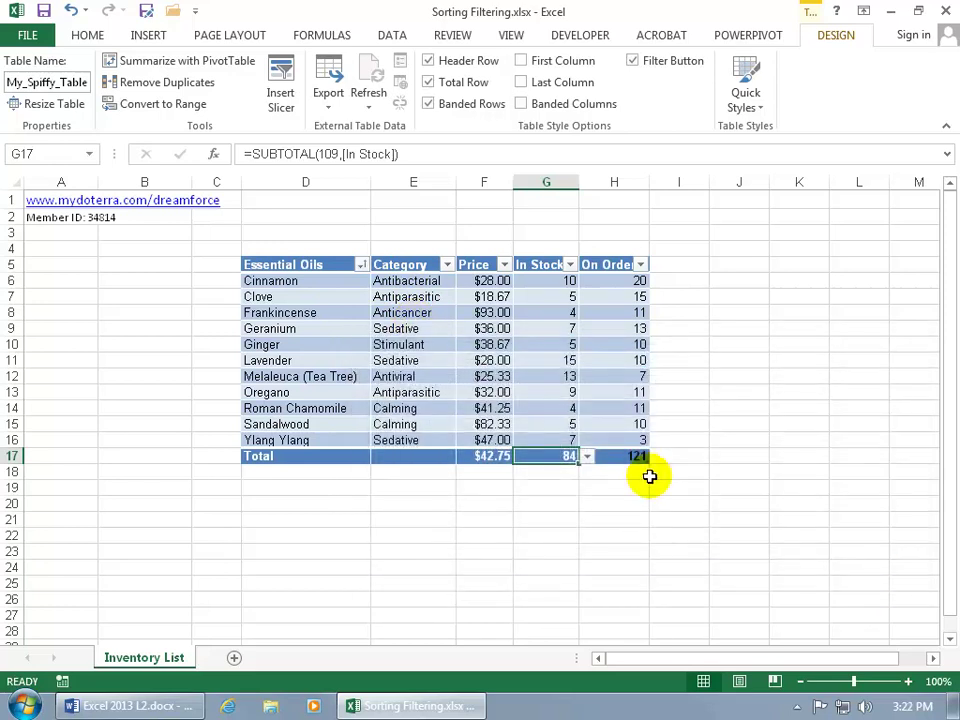